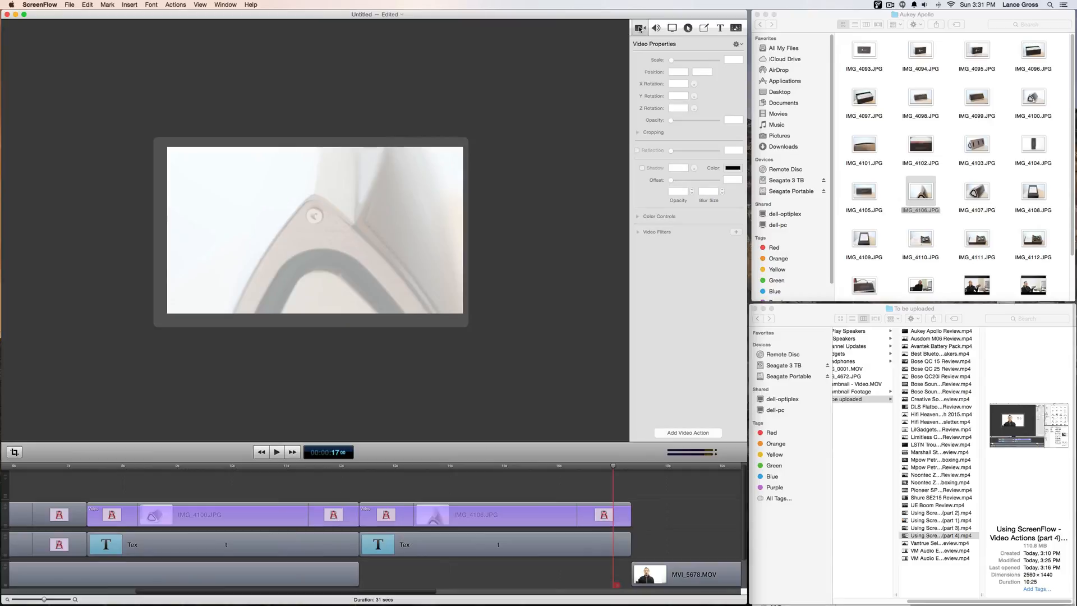
- Set the IMG_4106.JPG clip's brightness to 95% and contrast to 112%
click(465, 505)
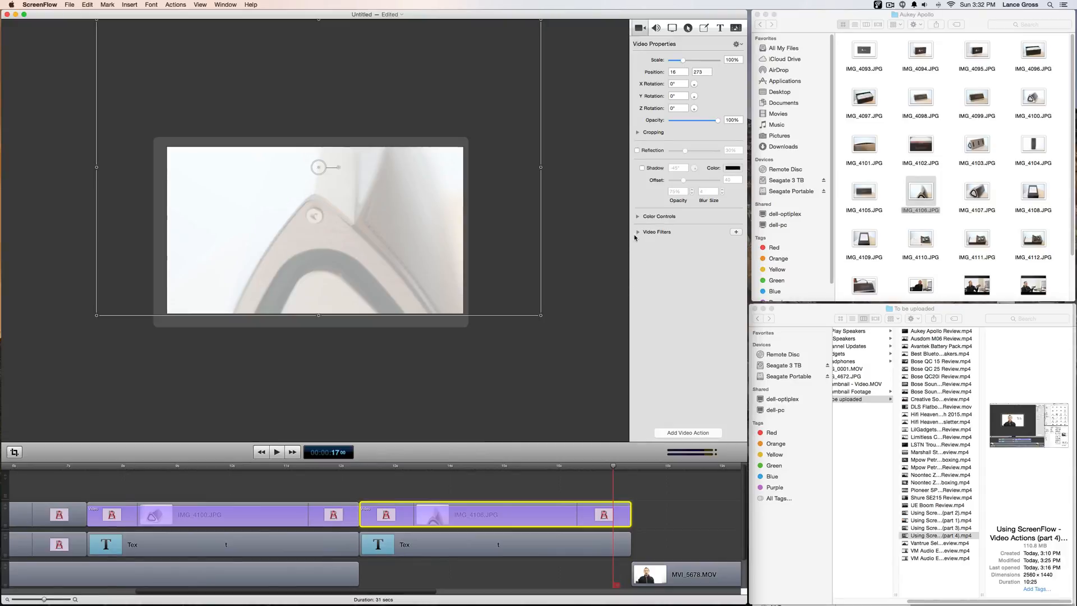
click(637, 216)
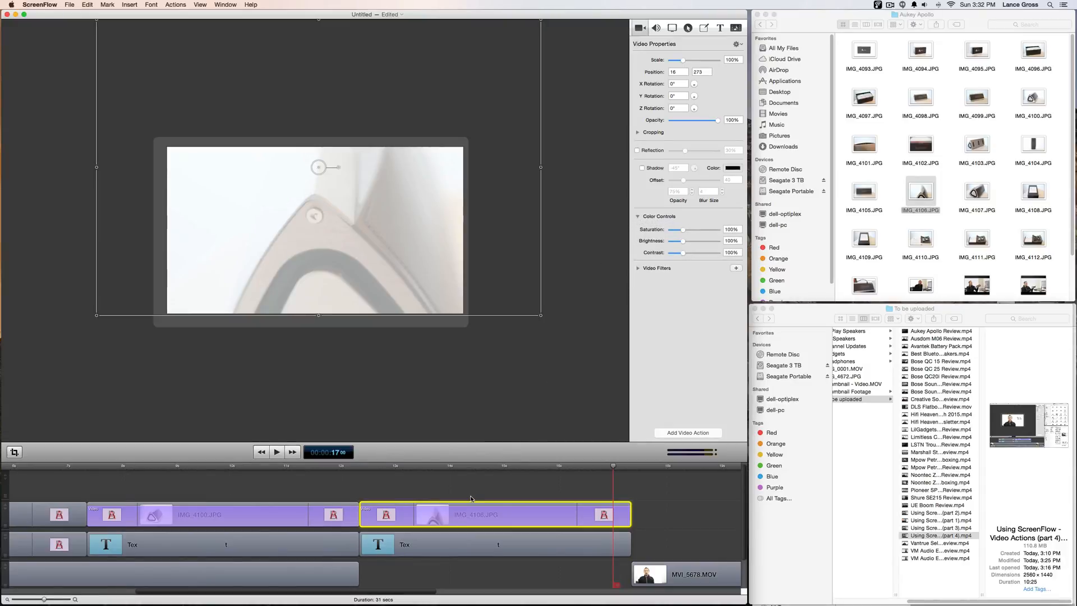
click(476, 466)
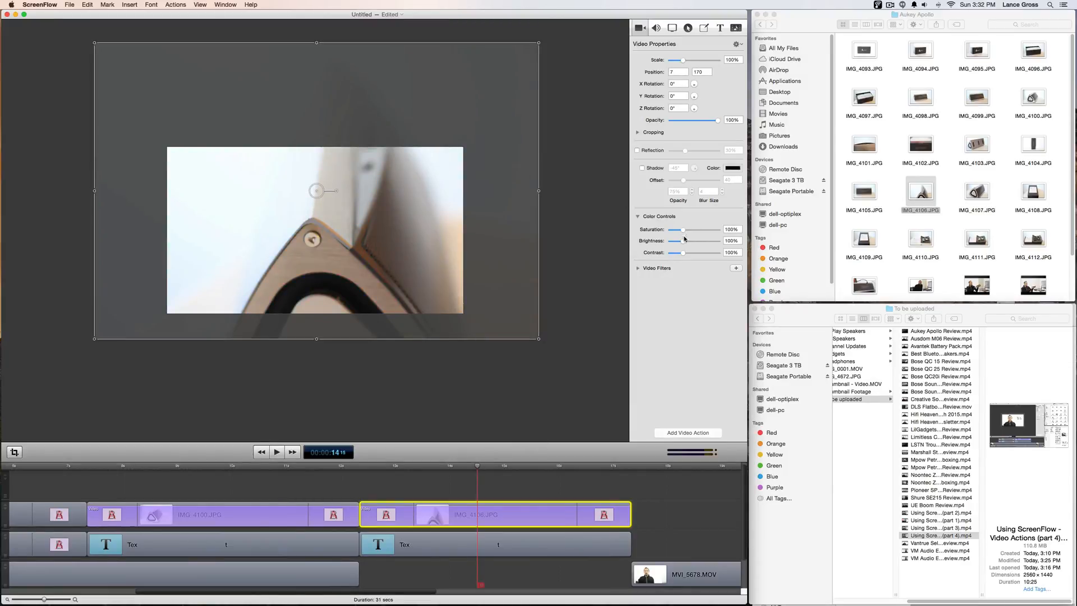
drag(684, 242, 684, 255)
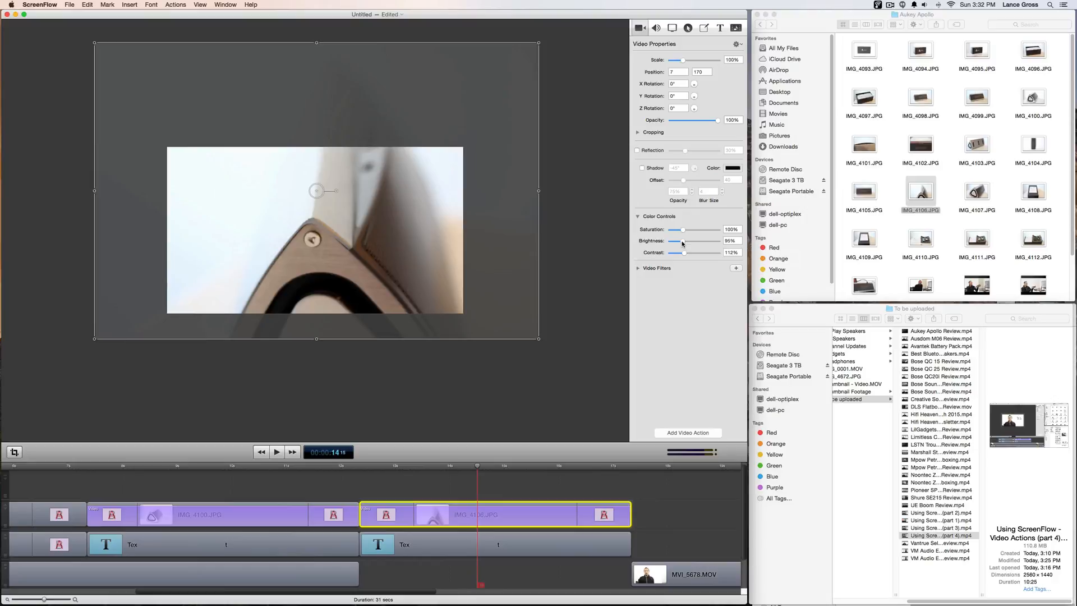
- Examine the video filters available for the IMG_4106.JPG clip, including the Blur and Color Effect groups
click(638, 269)
click(734, 269)
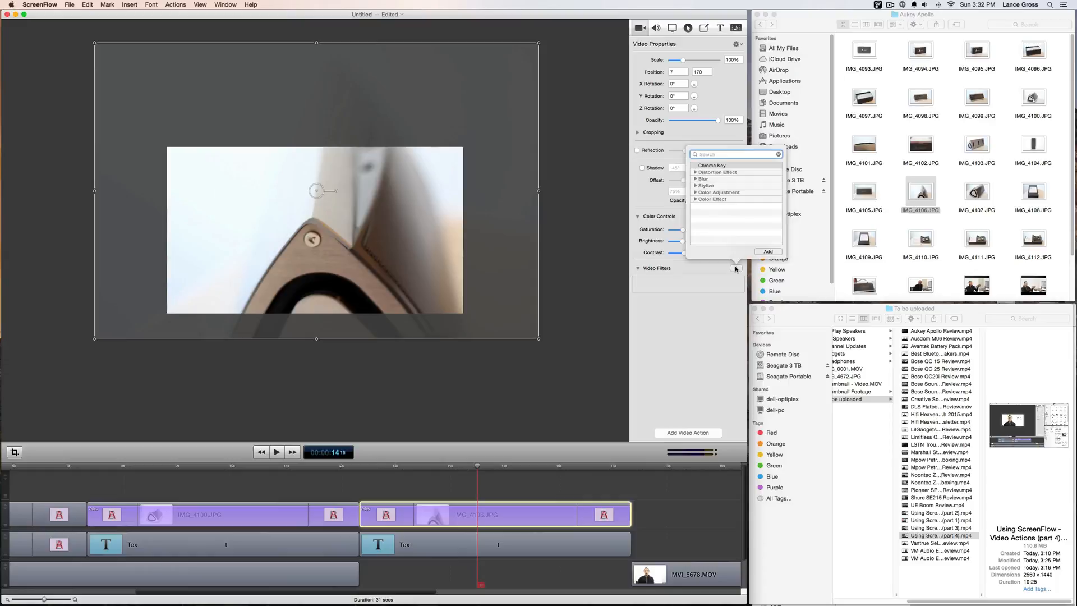
click(695, 179)
scroll(723, 224, down, 2)
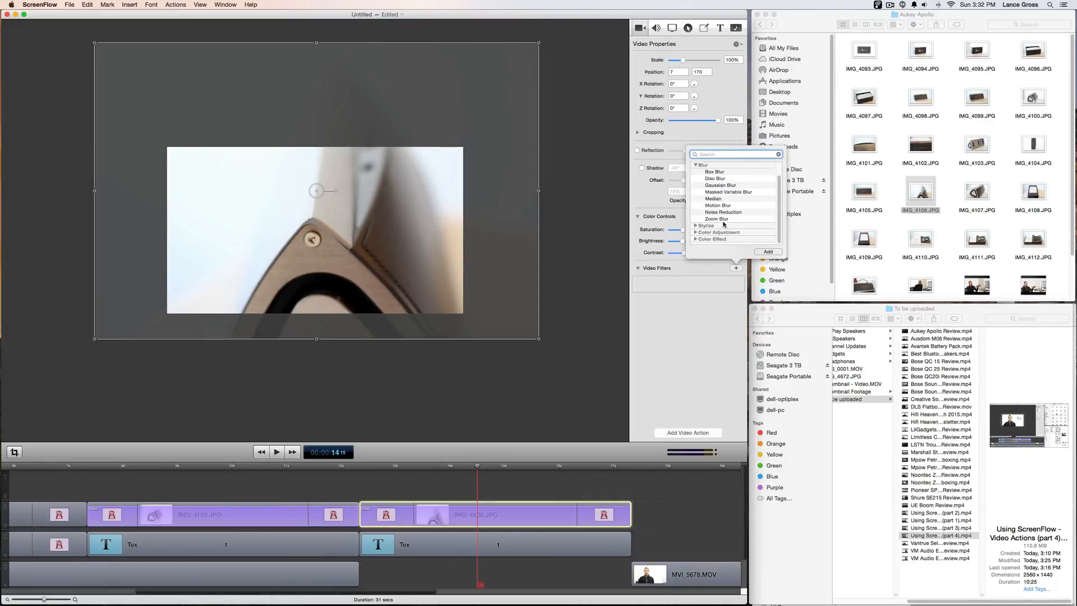
click(696, 240)
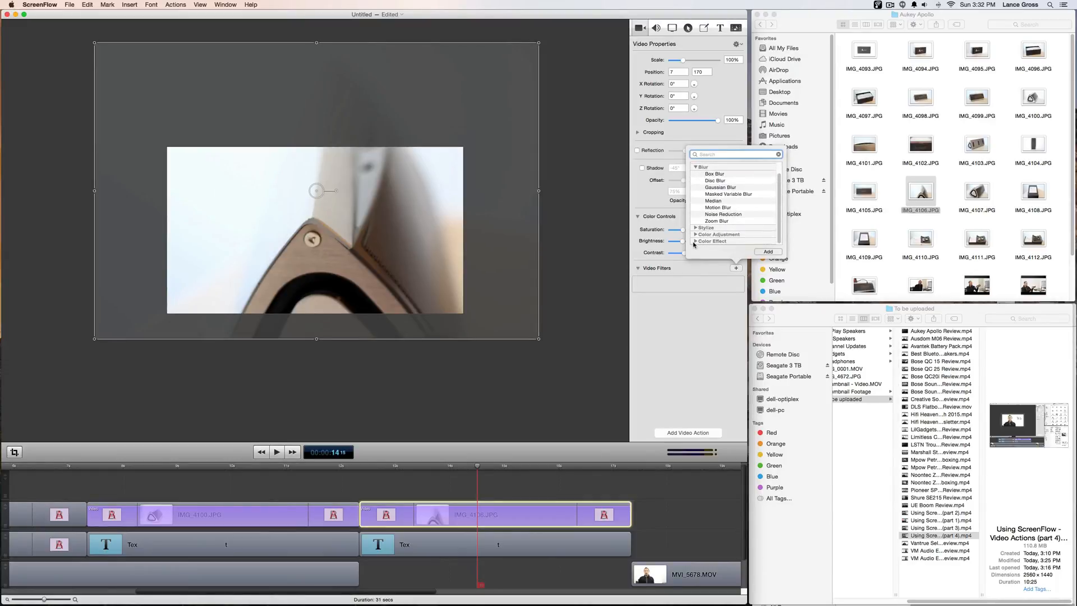
scroll(724, 235, down, 3)
scroll(724, 236, down, 5)
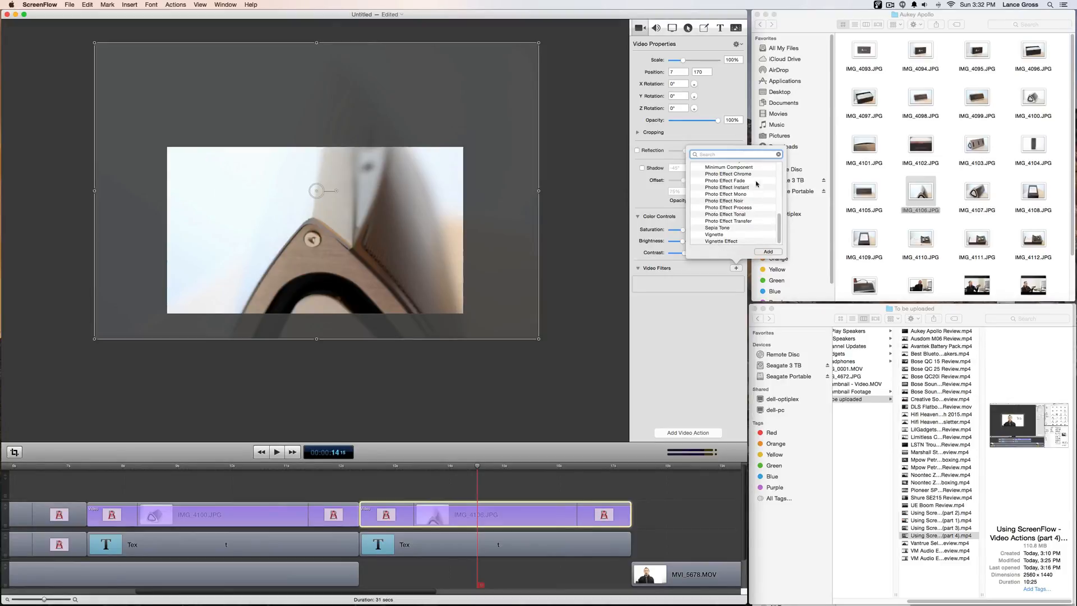
click(706, 355)
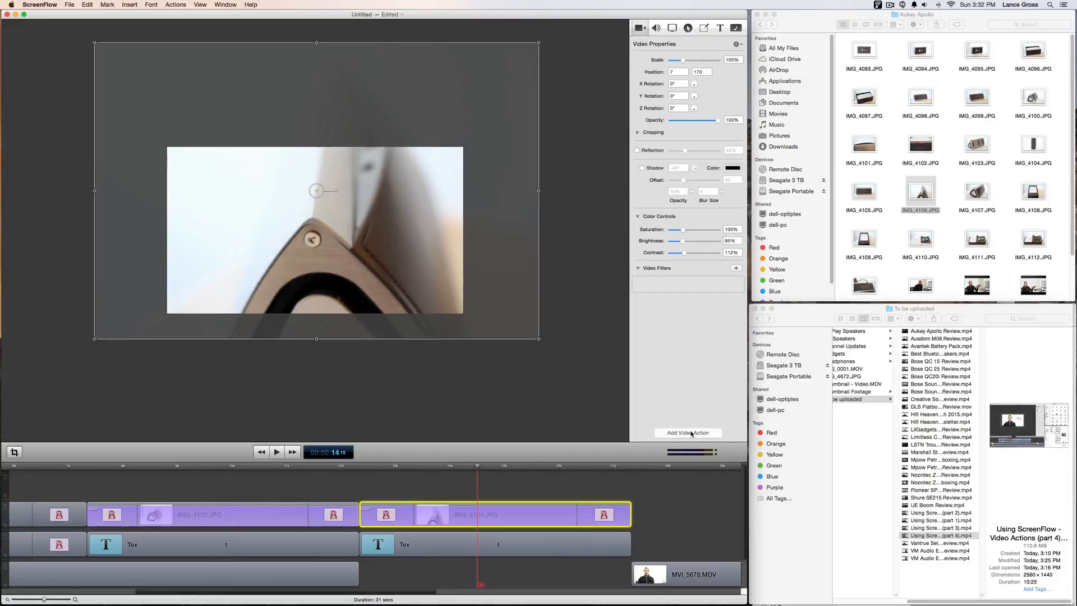
- Set the volume of the first audio clip from MVI_5678.MOV to 109%
click(656, 28)
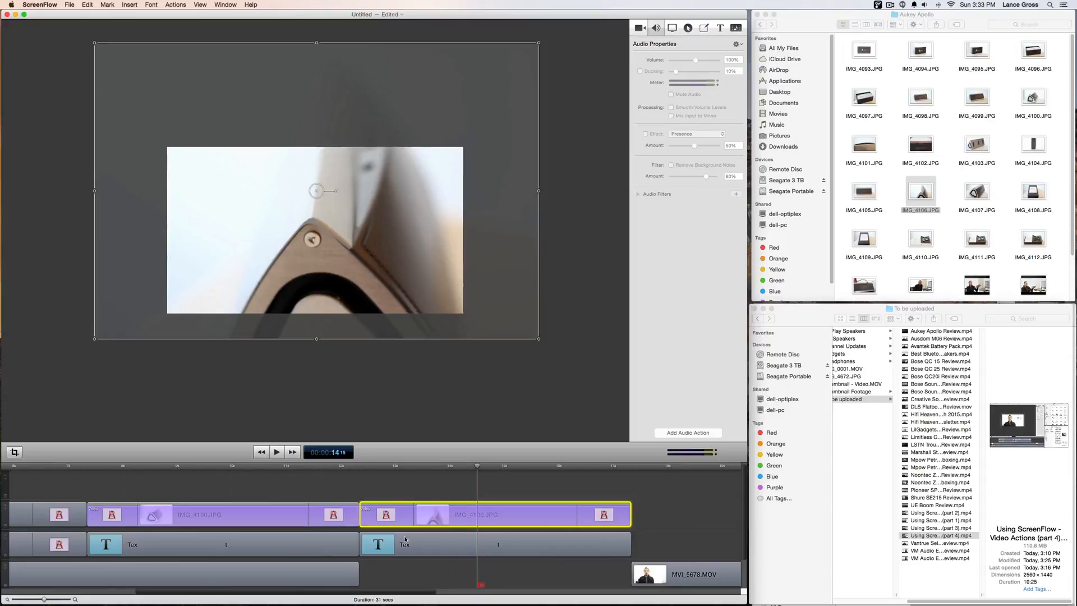
scroll(380, 537, down, 2)
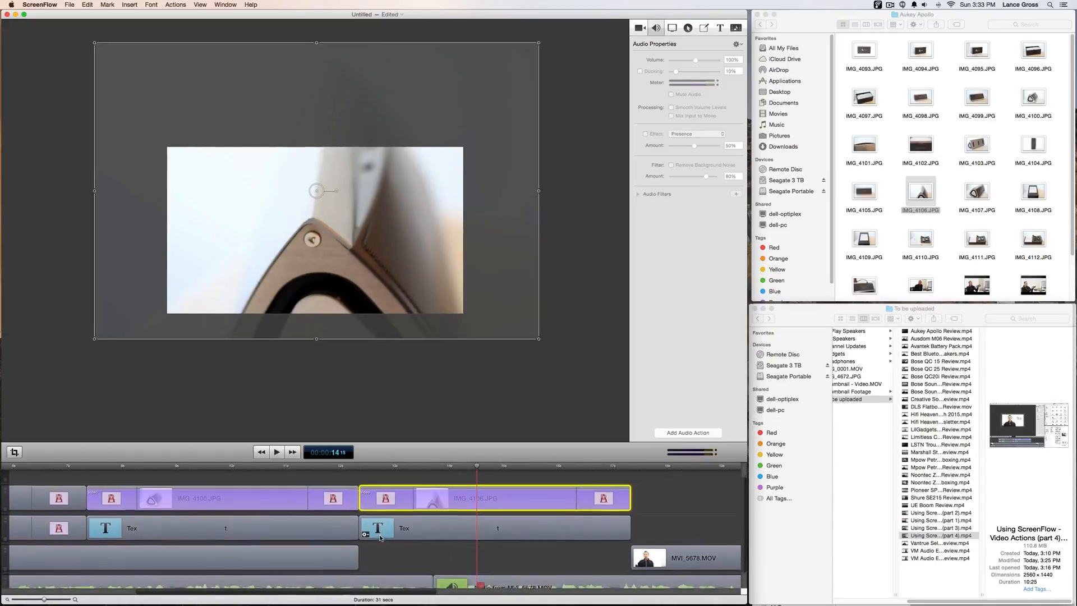
scroll(379, 537, down, 2)
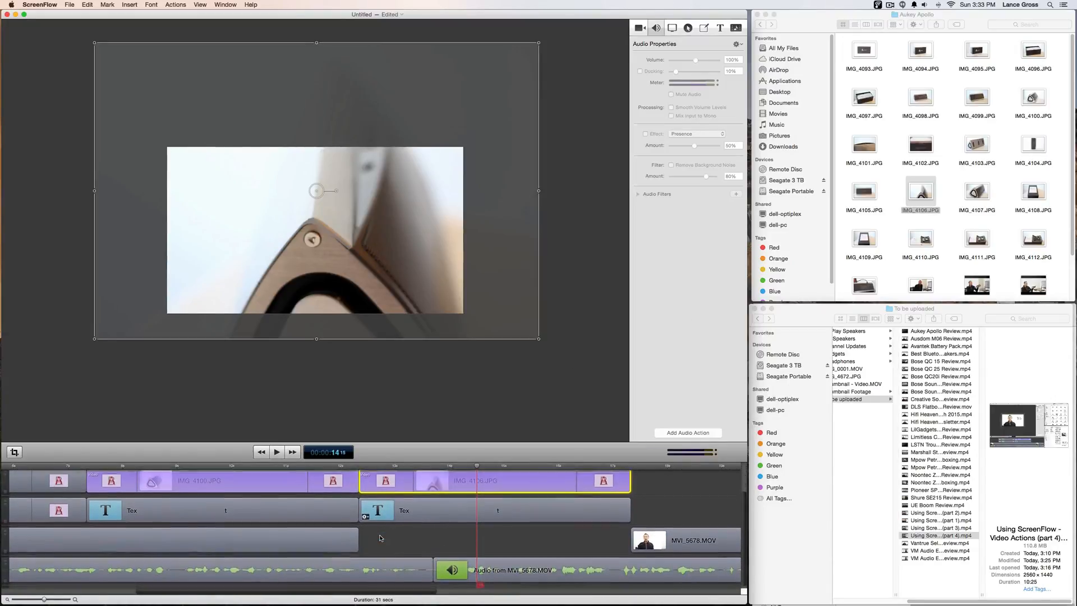
click(390, 581)
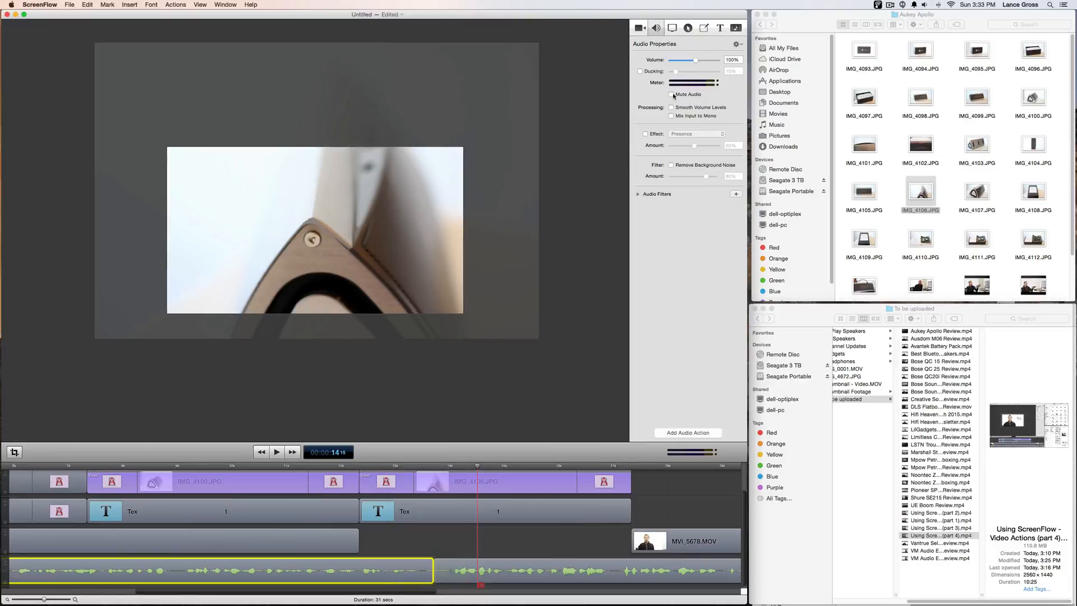
mouse_move(695, 65)
mouse_down()
mouse_move(717, 62)
mouse_move(698, 63)
mouse_up()
- Mix the first audio clip's input to mono and remove its background noise at an amount of 86%
click(670, 117)
click(671, 166)
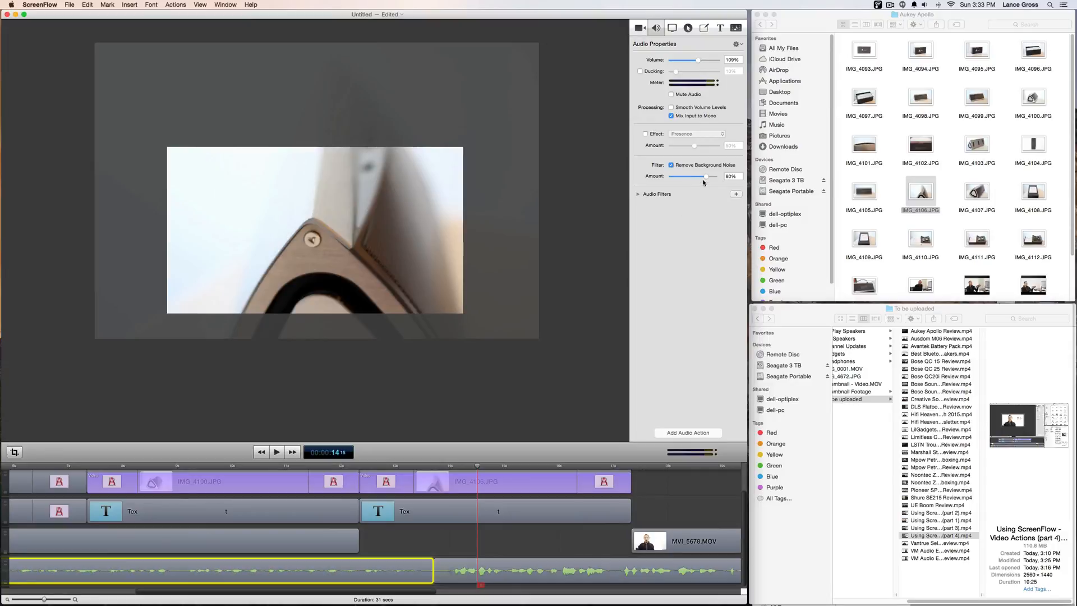
drag(705, 177, 709, 180)
scroll(505, 552, down, 1)
scroll(504, 552, up, 1)
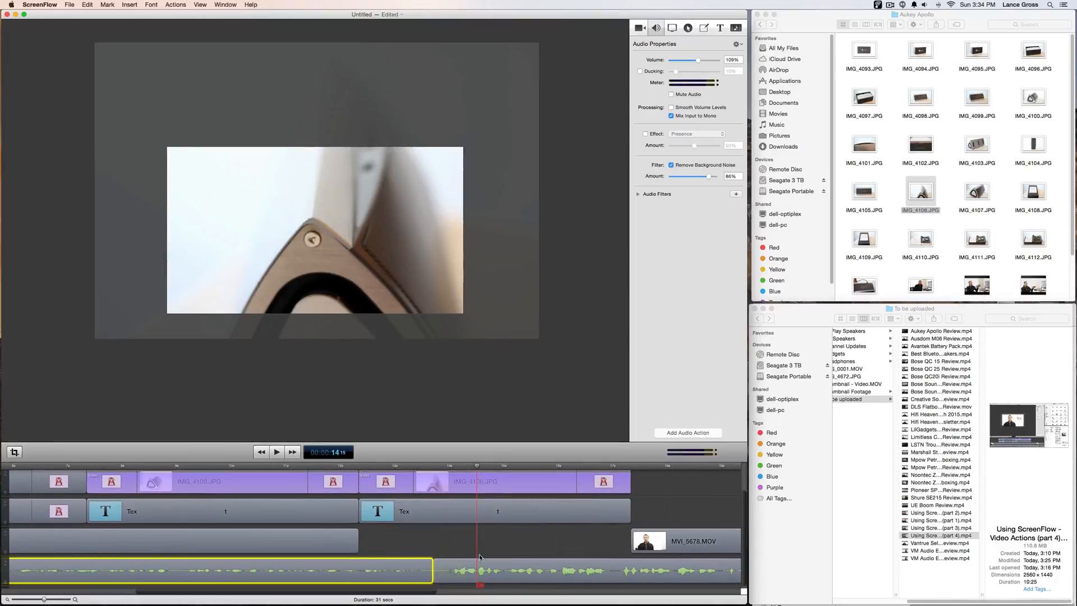
- Compare the audio properties of the two MVI_5678.MOV audio clips, one at a time and with both selected
click(474, 570)
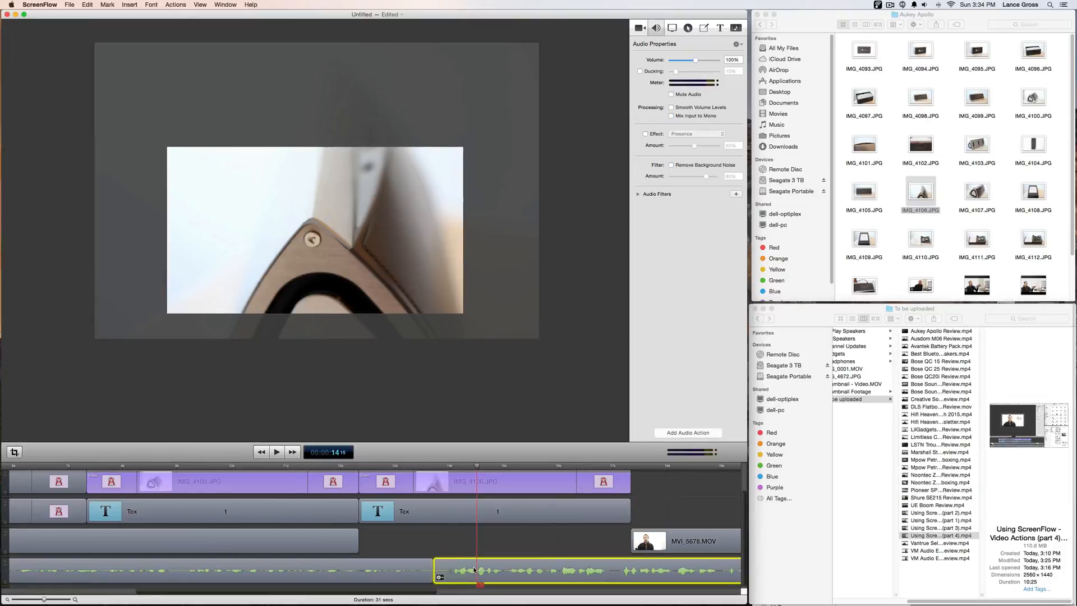
click(427, 571)
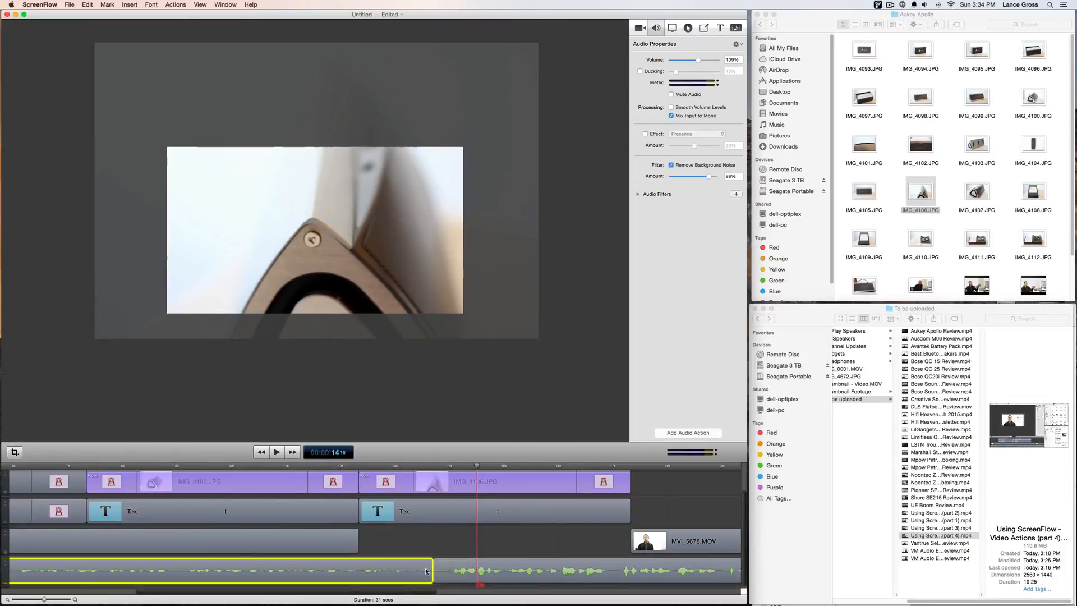
click(488, 570)
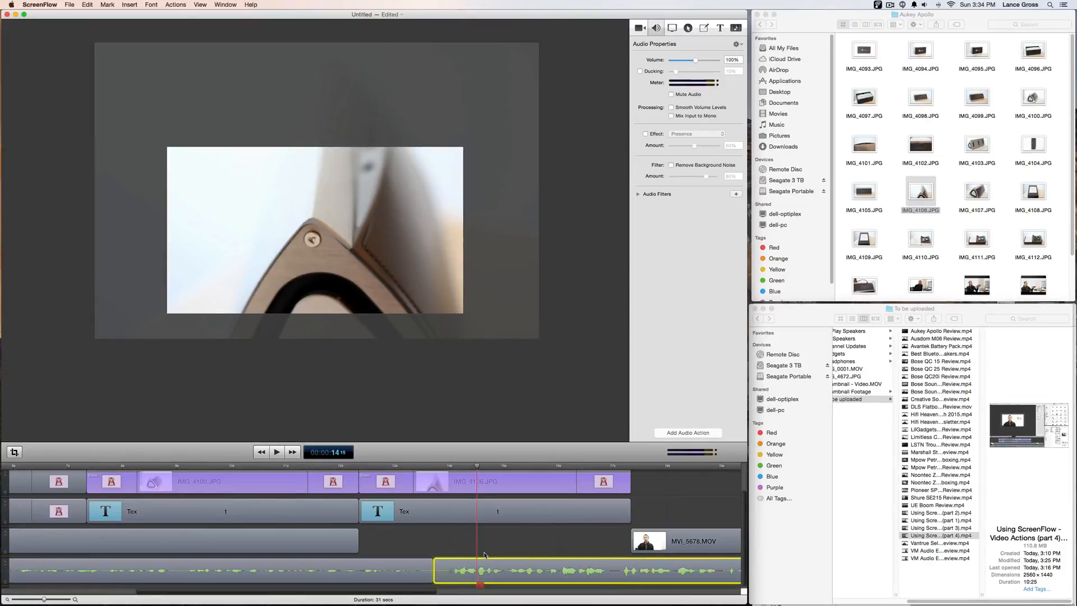
click(456, 550)
drag(415, 546, 468, 572)
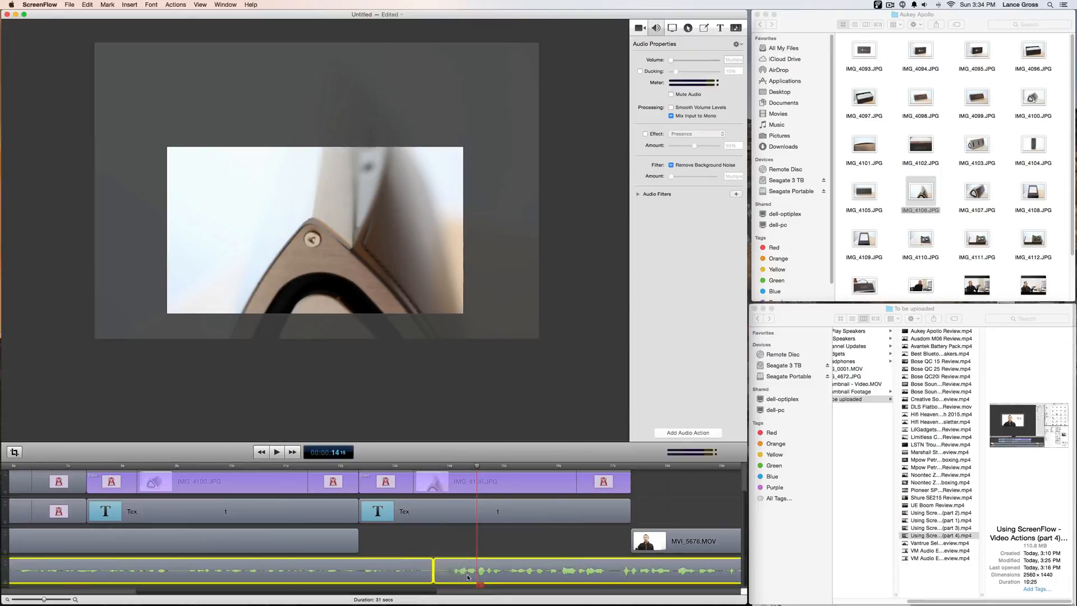
click(427, 544)
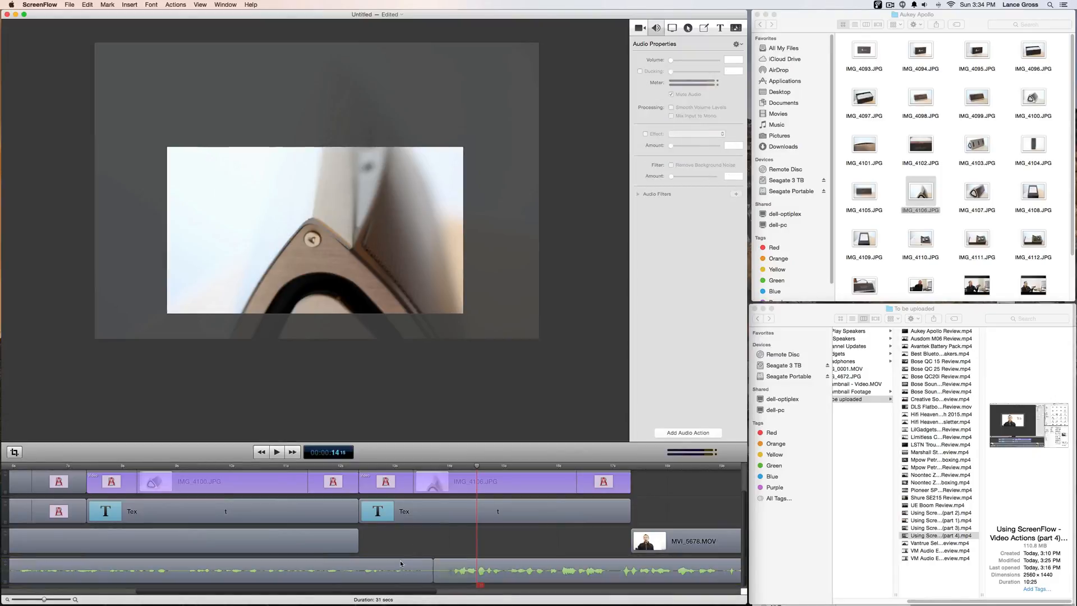
click(432, 564)
- Set the second audio clip's volume to 160%, and check the first clip's audio properties against it
click(503, 563)
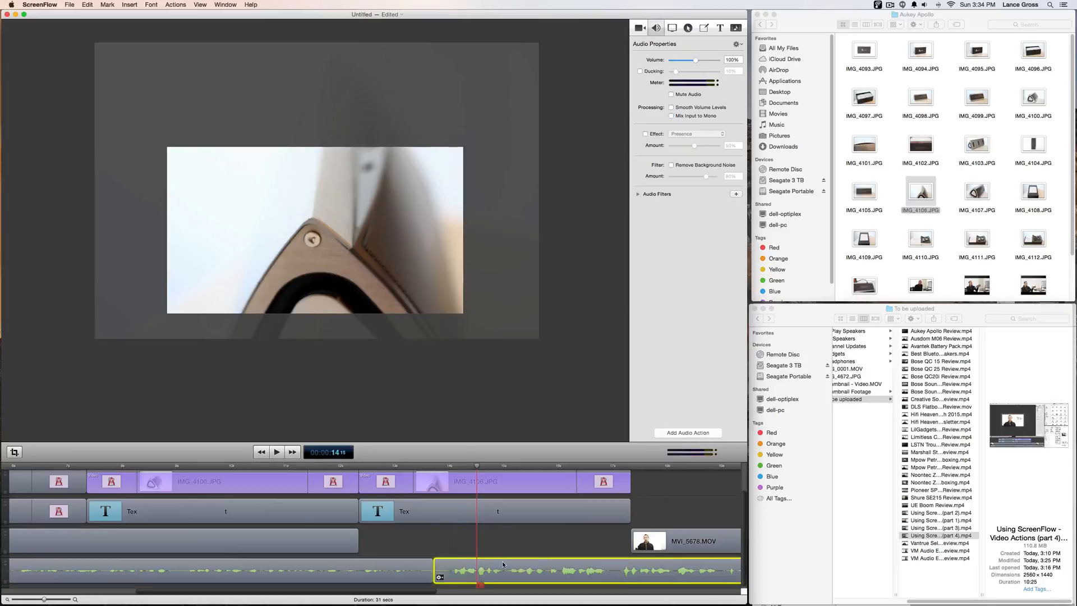
click(386, 468)
drag(696, 60, 710, 62)
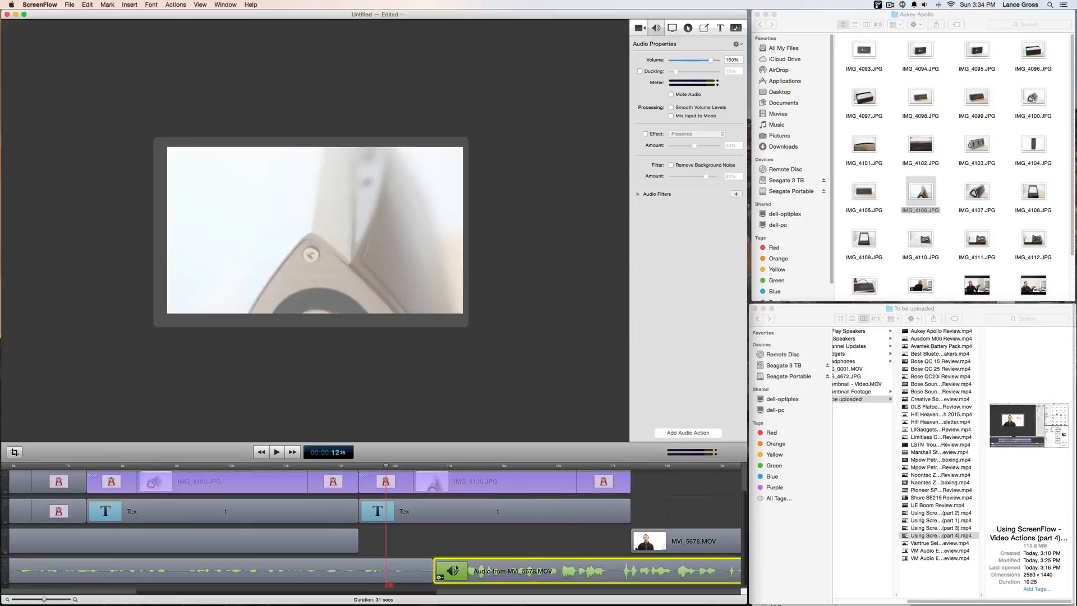
click(402, 569)
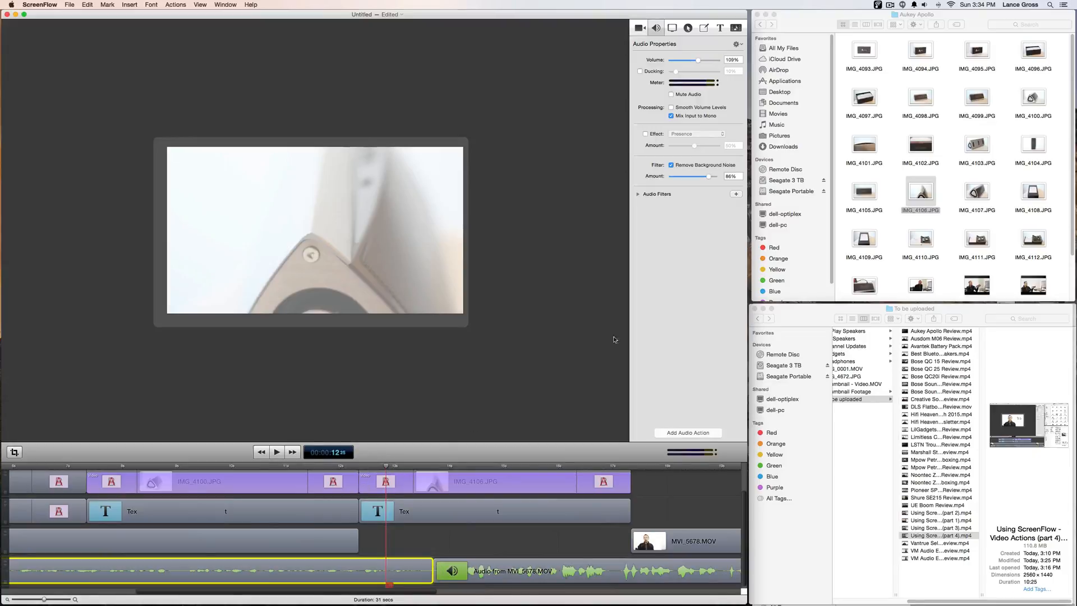
- Look through the screen recording, callout, annotations and text properties
click(672, 28)
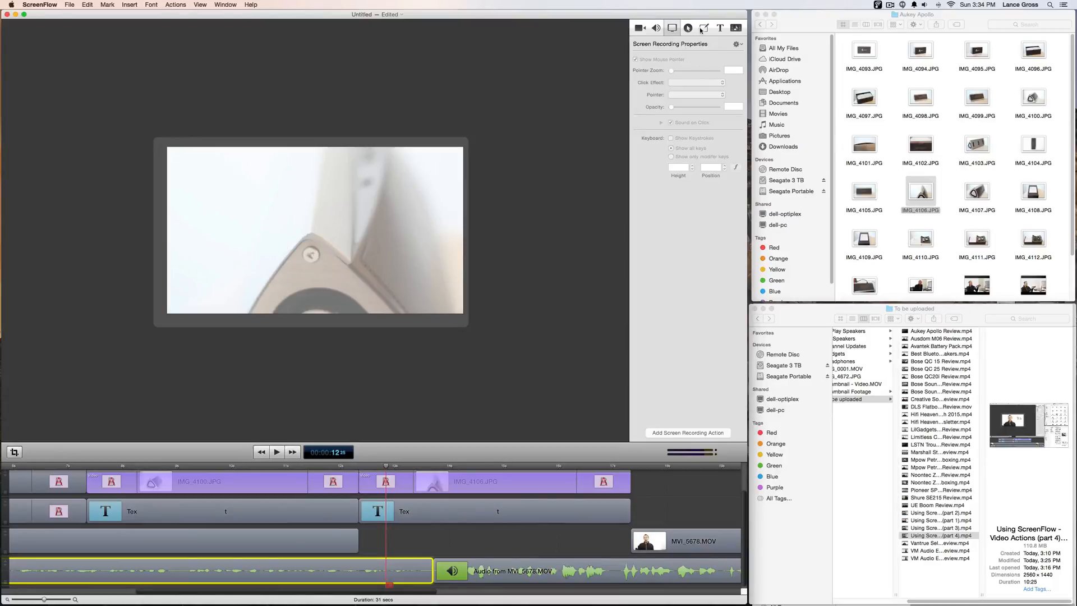
click(688, 28)
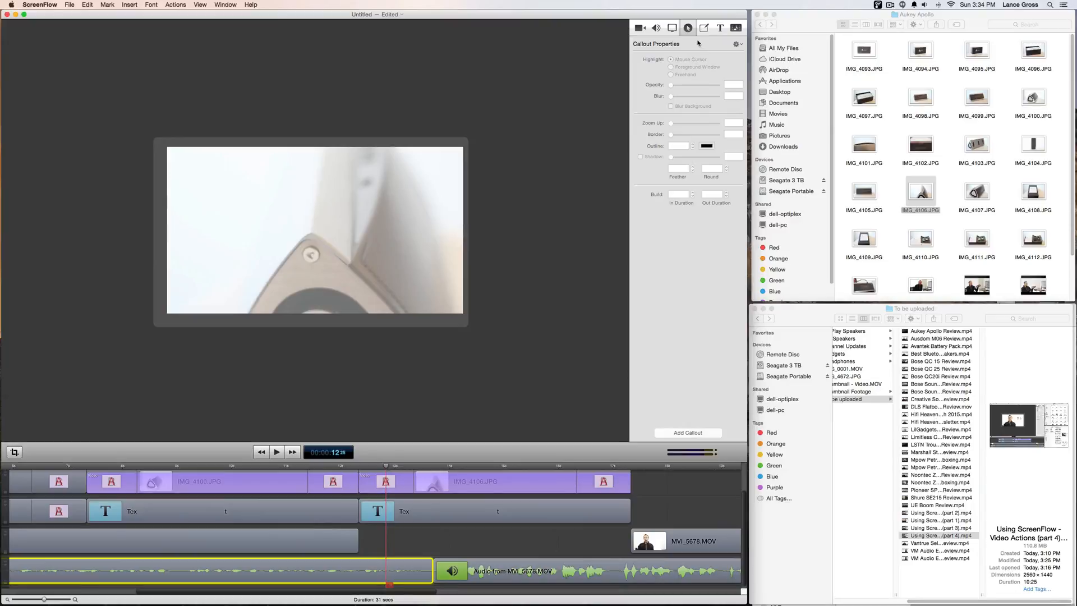
click(704, 29)
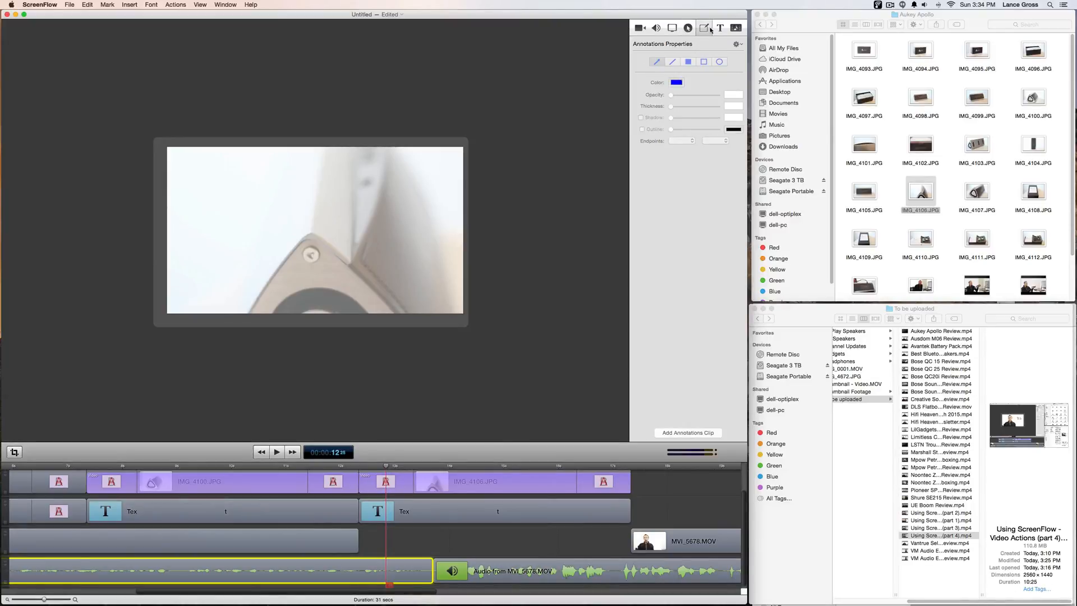
click(719, 29)
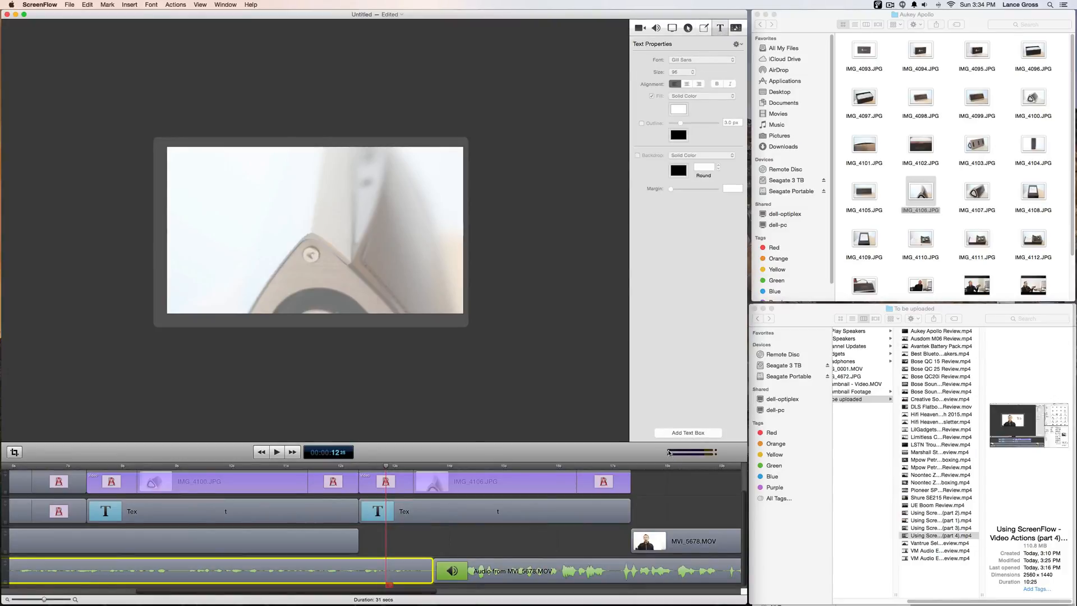
- Go to about 4 seconds on the timeline and open the Bluetooth title for text editing
click(581, 503)
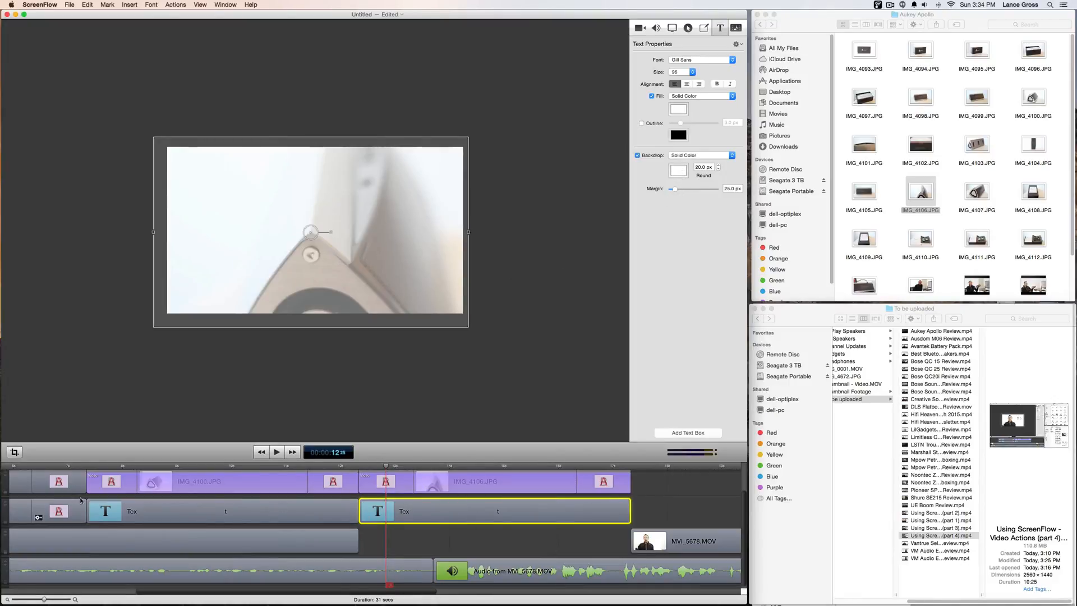
drag(212, 591, 76, 590)
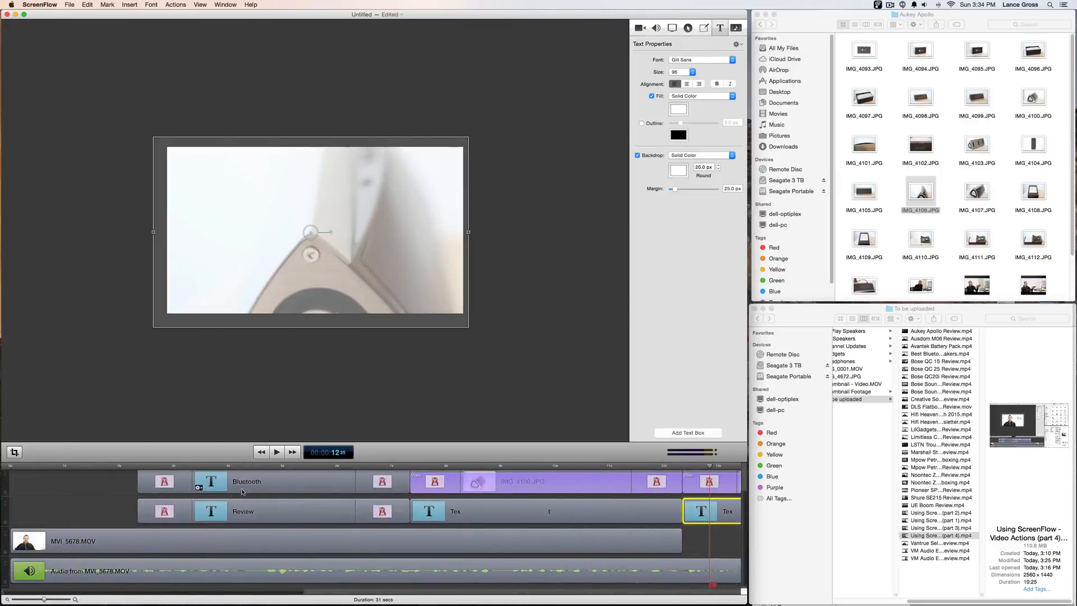
click(242, 466)
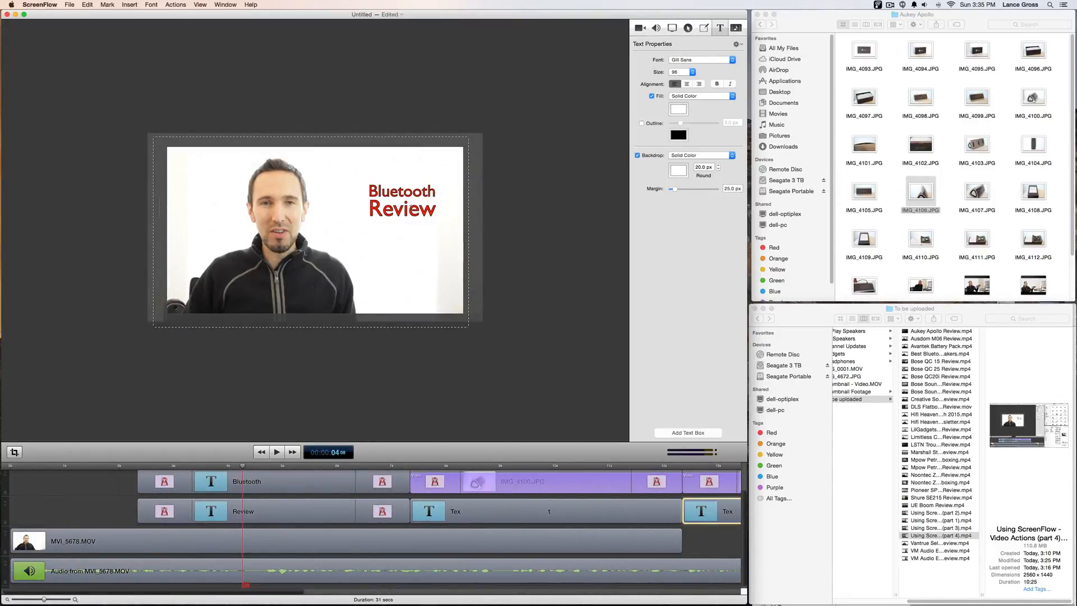
click(302, 487)
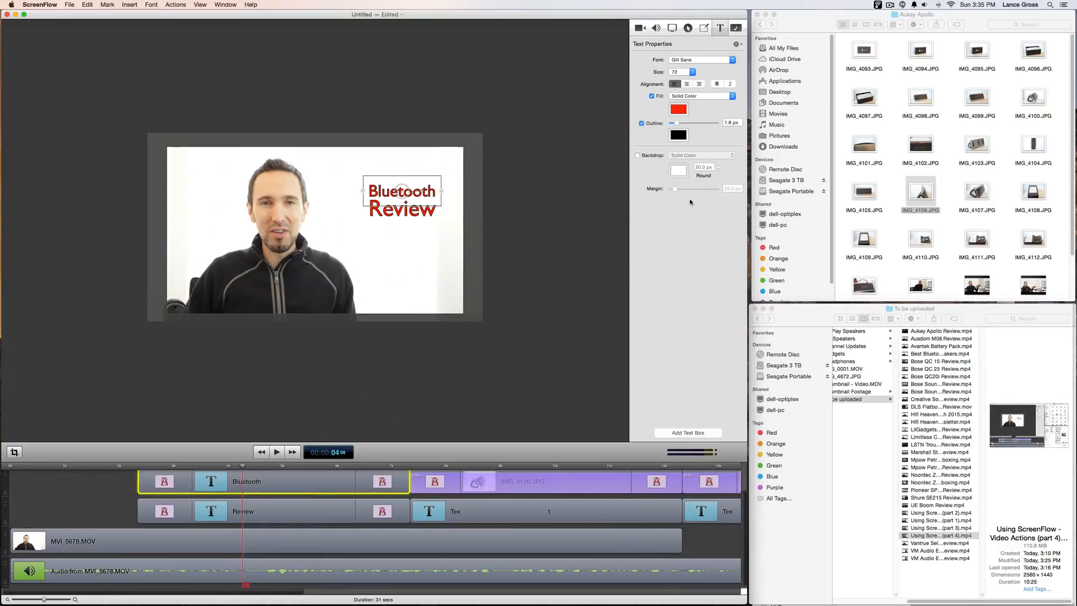
double_click(412, 191)
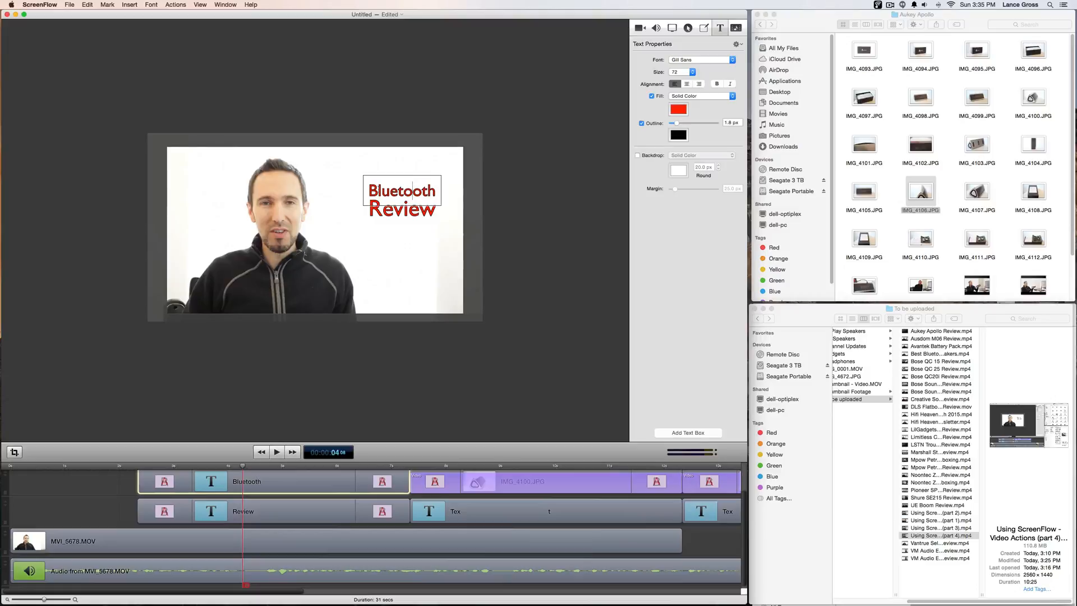
- Add a solid-color backdrop to the Bluetooth title with a 19.5 px margin, coloured purple at 38% opacity
click(637, 155)
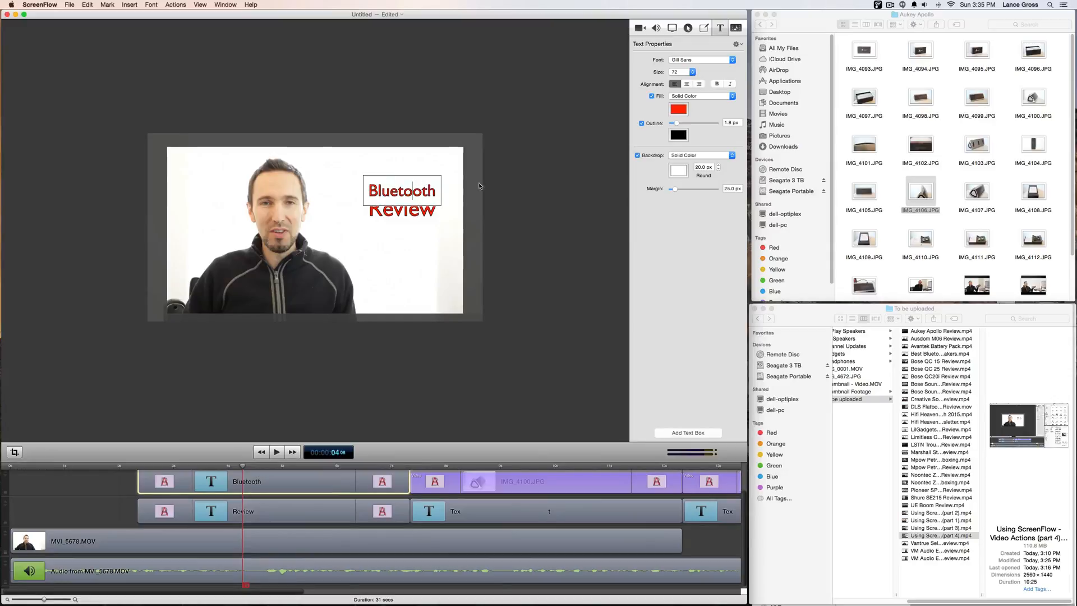
drag(681, 192, 675, 192)
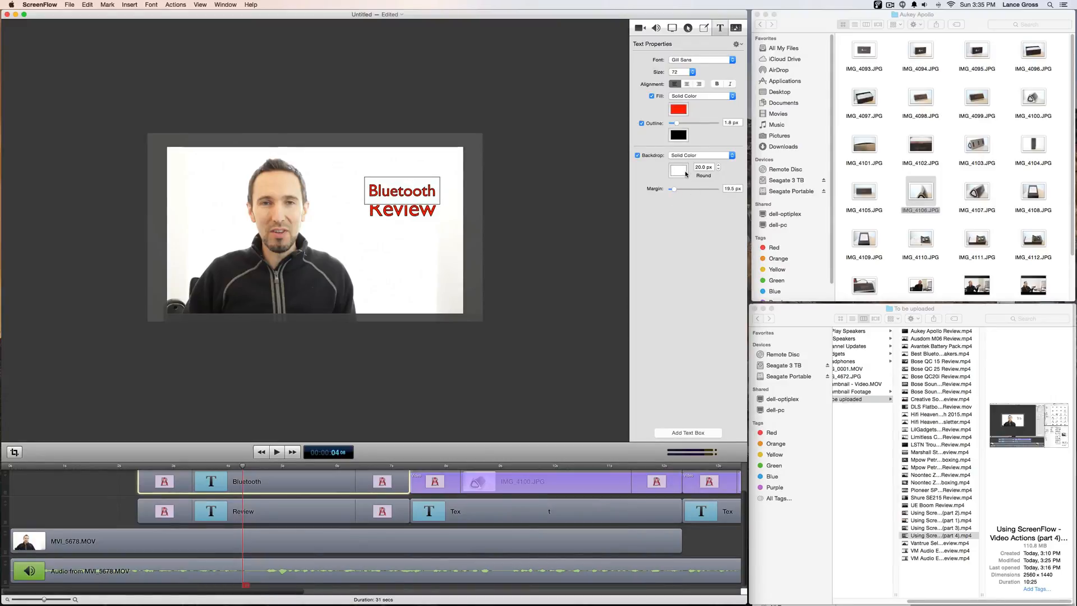
click(678, 170)
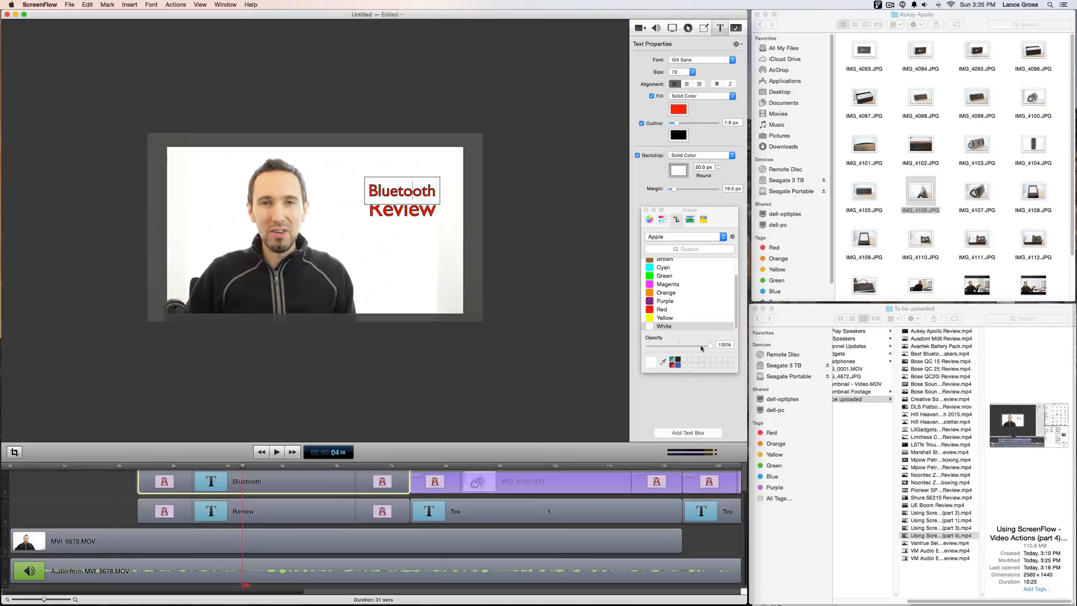
drag(711, 345, 691, 348)
click(650, 302)
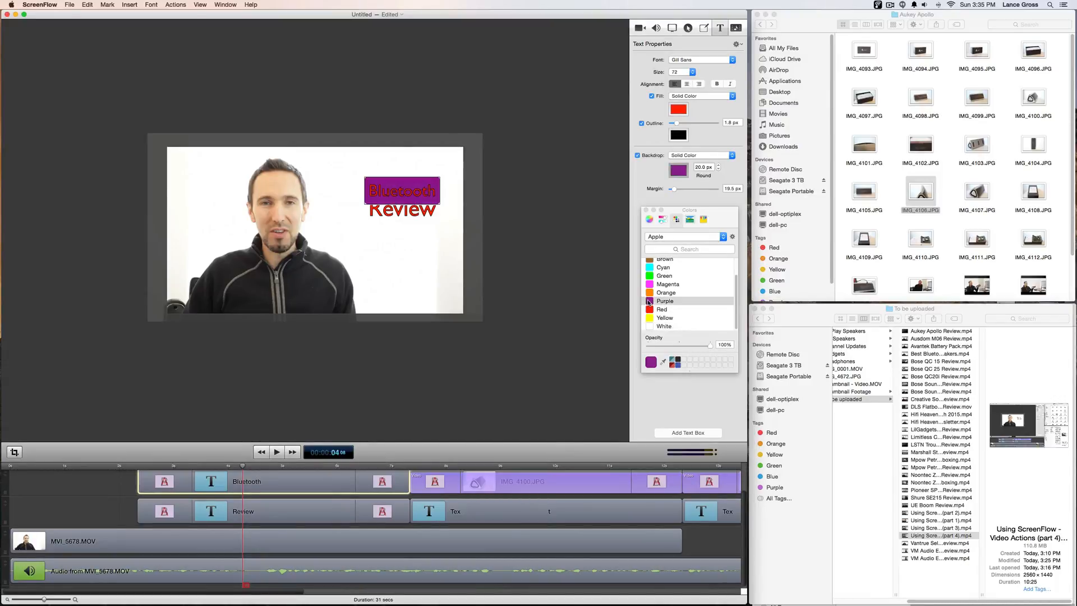
drag(710, 345, 686, 345)
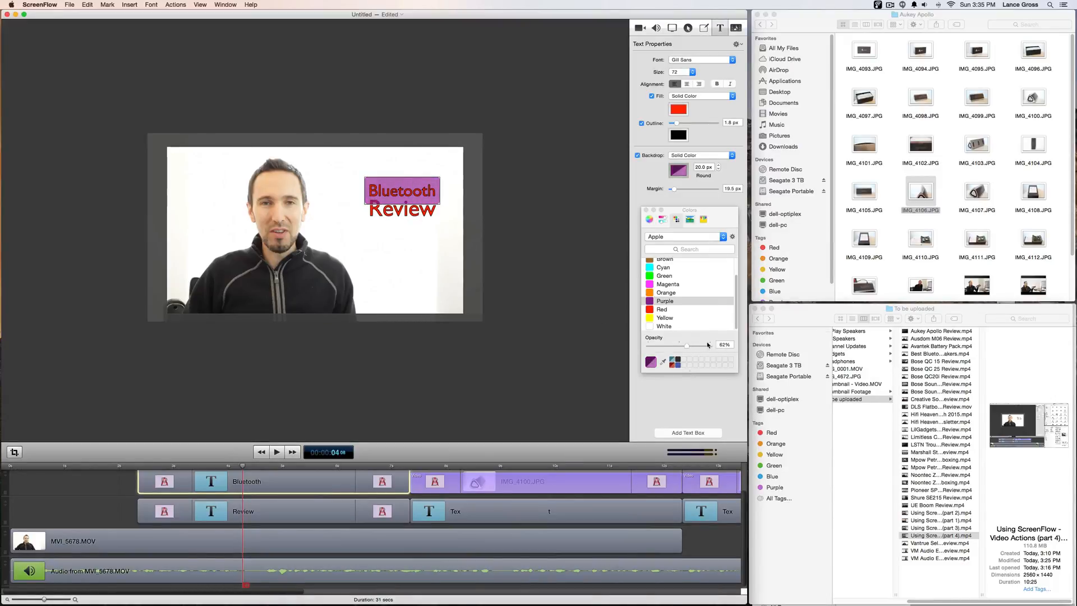
drag(687, 345, 672, 349)
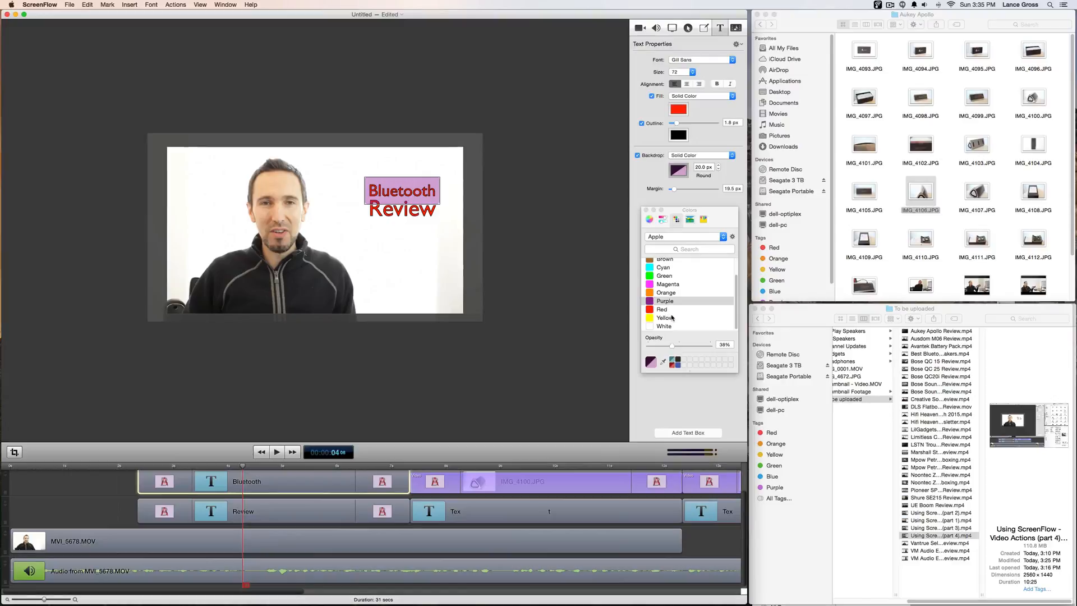
click(646, 209)
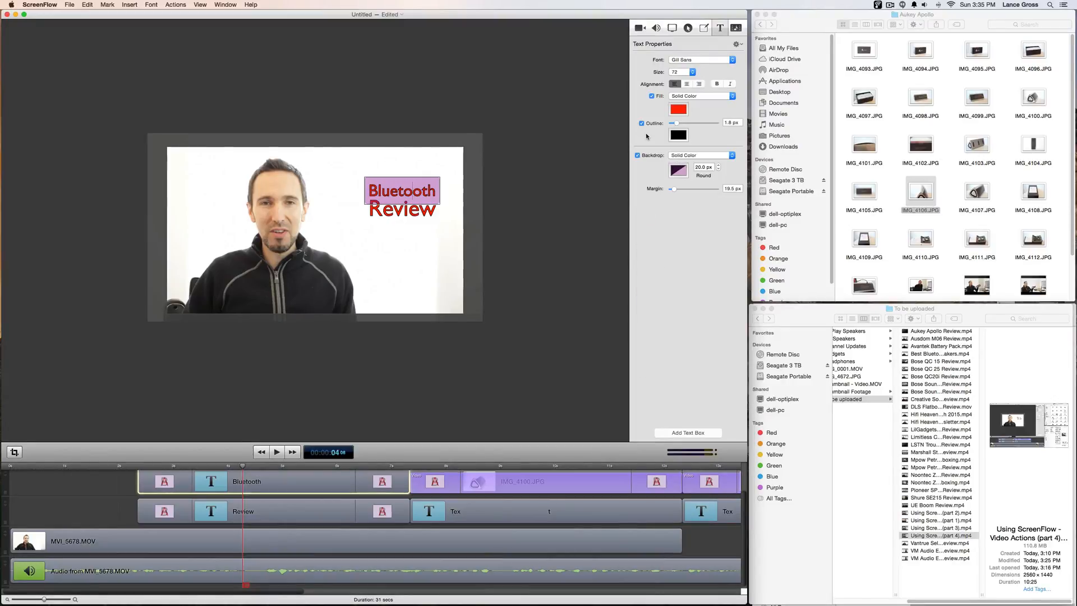
- Import IMG_4111.JPG into the timeline overlapping the start of the Bluetooth title, and add a second copy over the end of the Review title
click(735, 28)
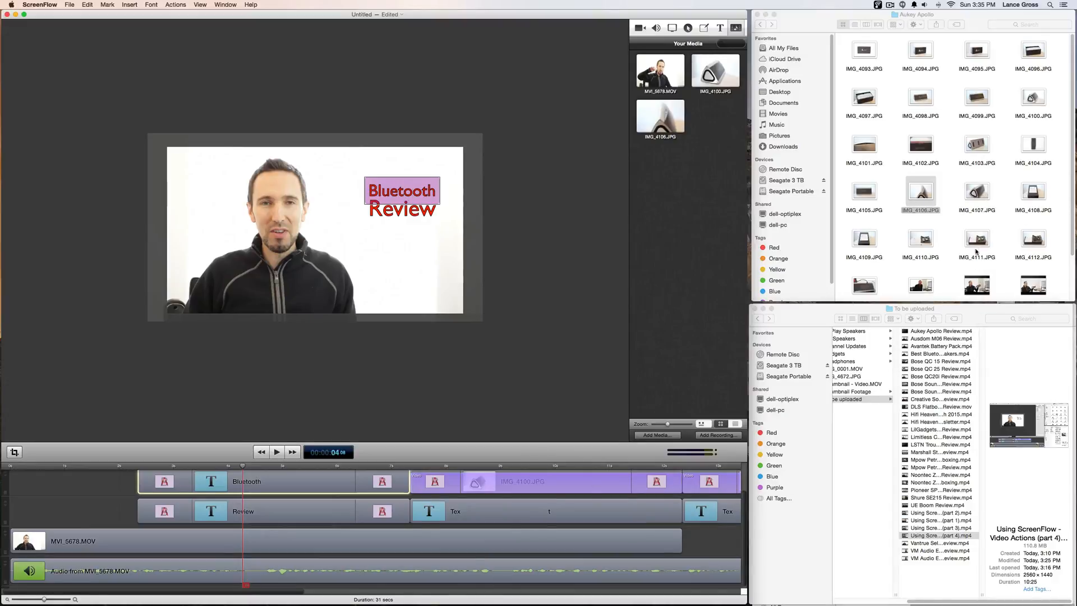
drag(977, 251, 50, 488)
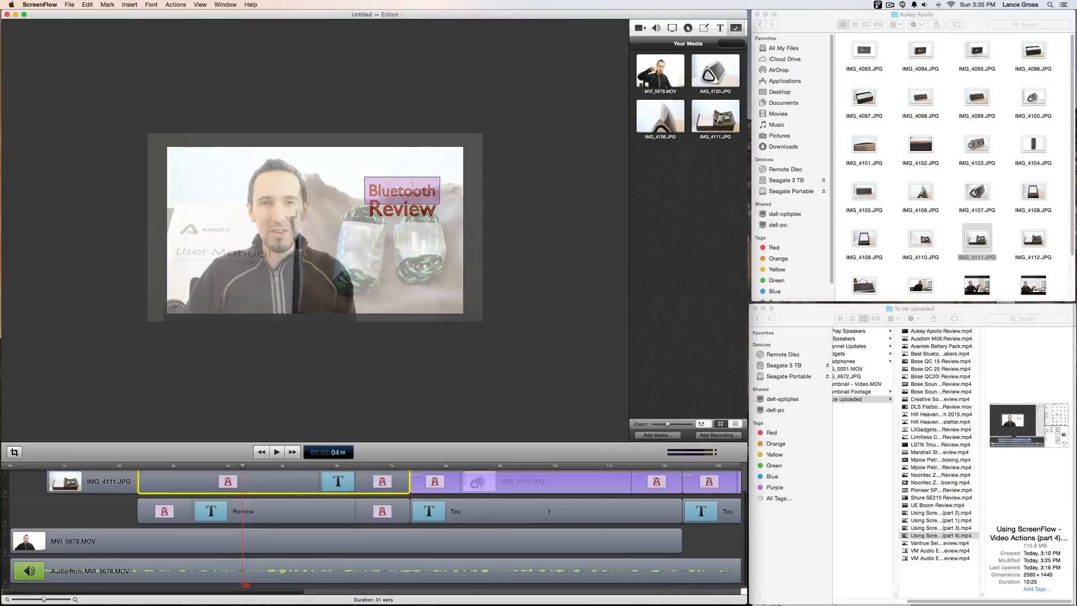
mouse_move(716, 121)
drag(709, 125, 339, 516)
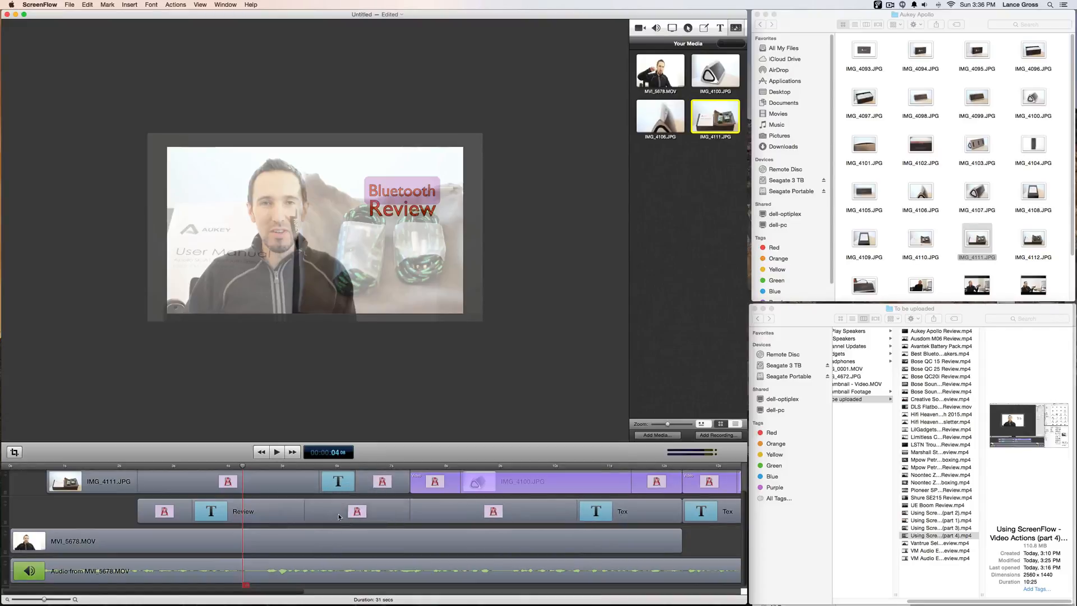
- Place IMG_4106.JPG from the media library after the MVI_5678.MOV video clip, and delete that clip from the timeline
drag(660, 117, 709, 535)
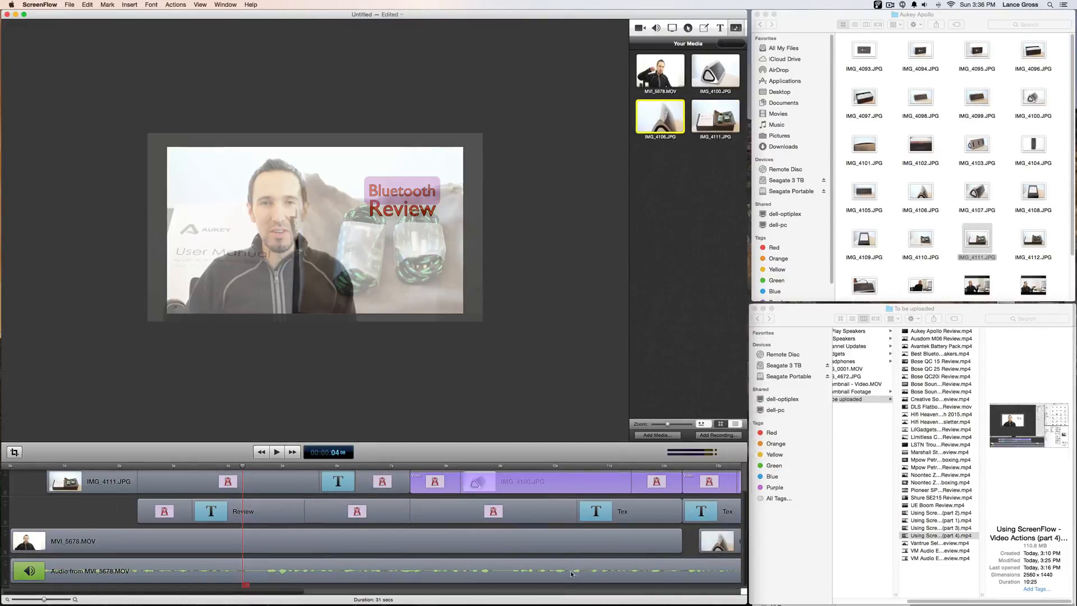
click(715, 540)
key(Delete)
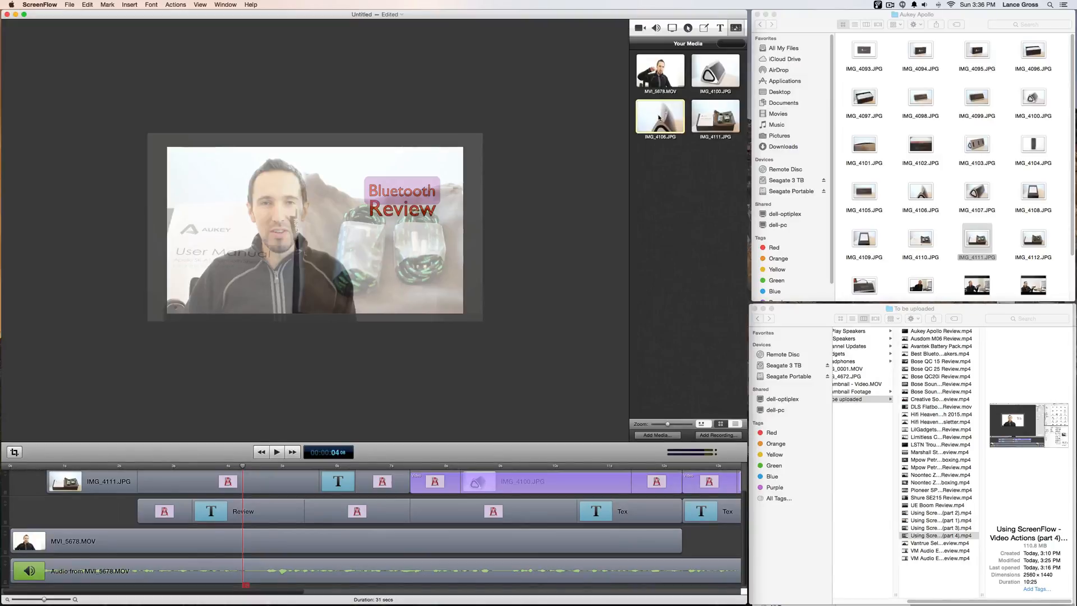
click(69, 5)
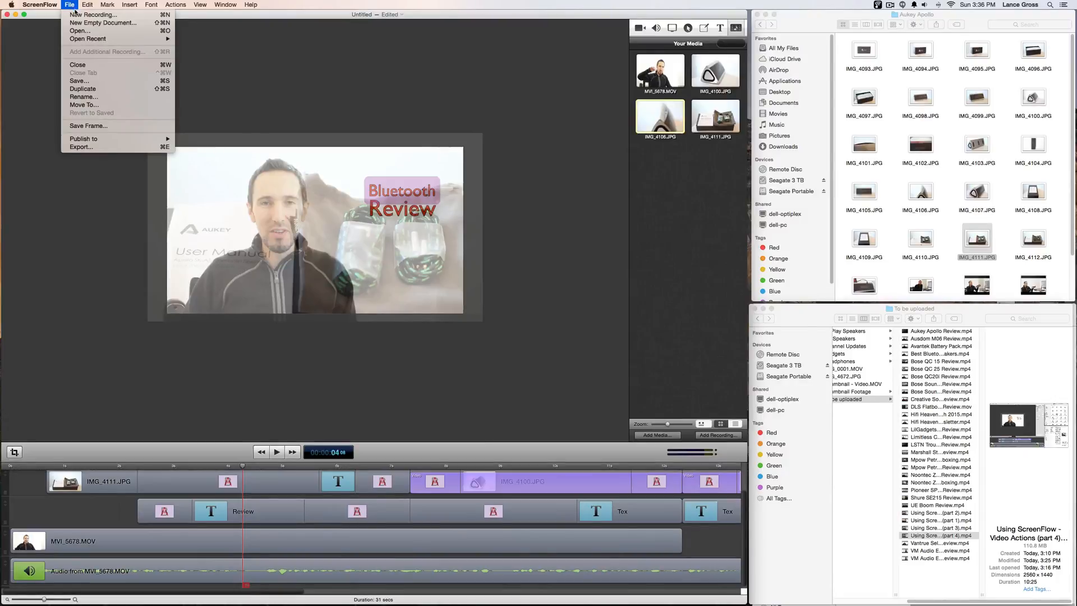
click(308, 84)
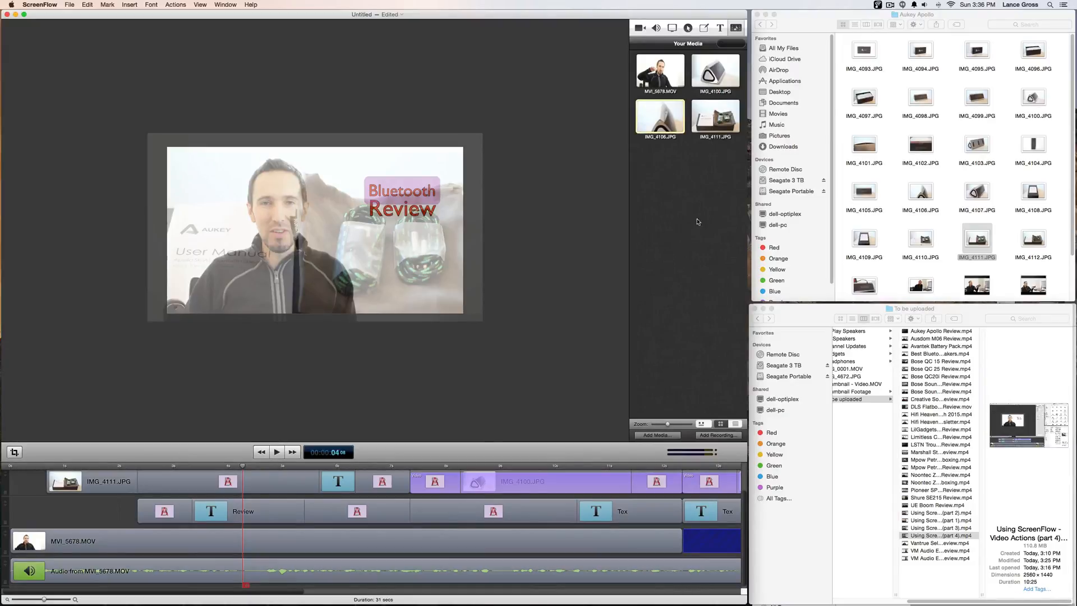
- Delete IMG_4111.JPG from the media library together with its clips in the timeline
click(705, 128)
key(Delete)
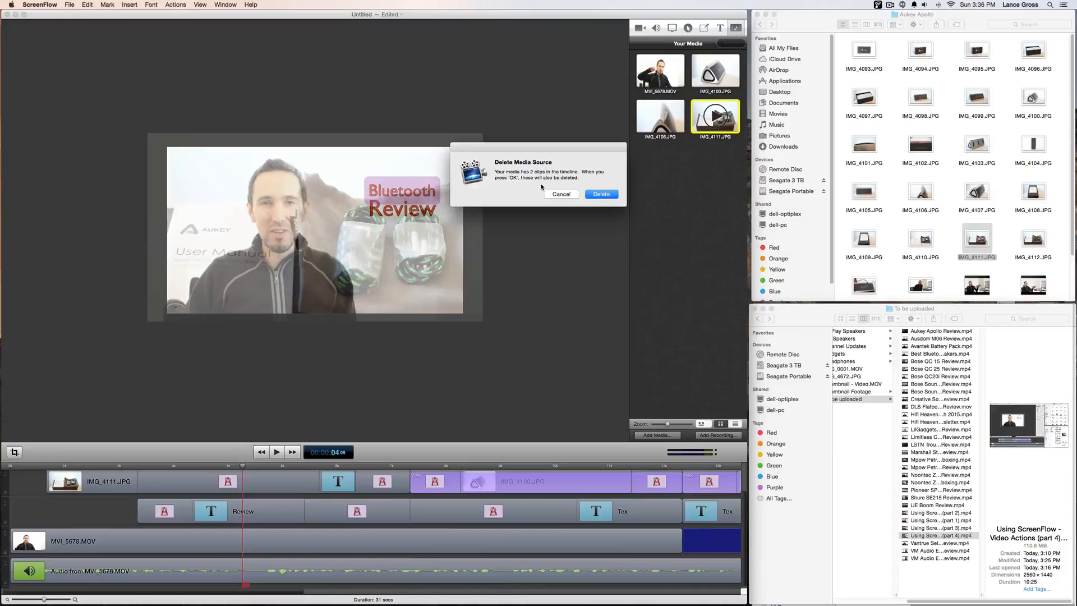
click(607, 196)
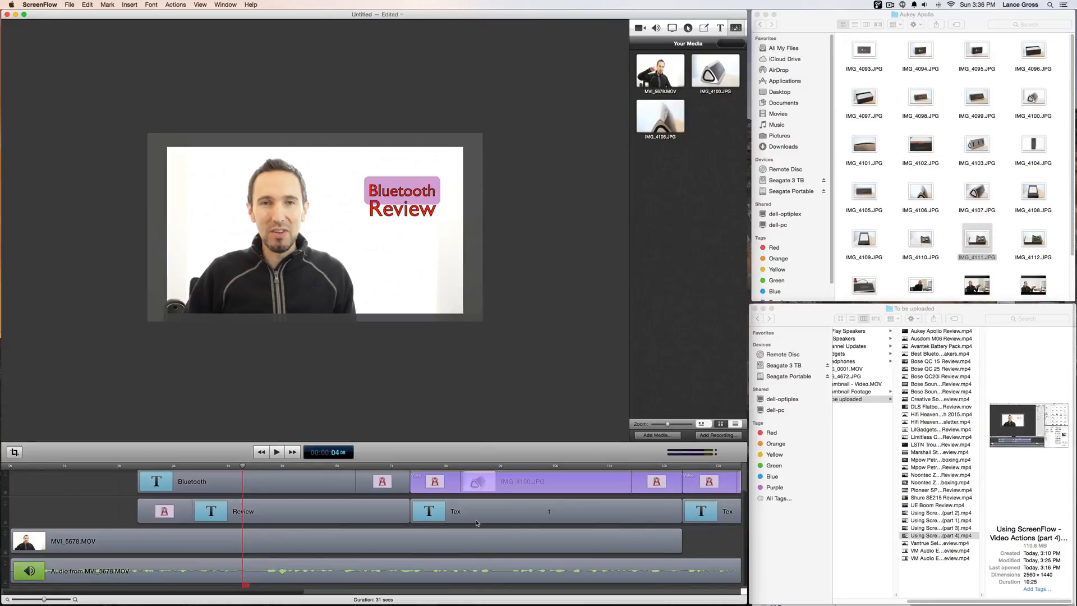
drag(297, 594, 327, 592)
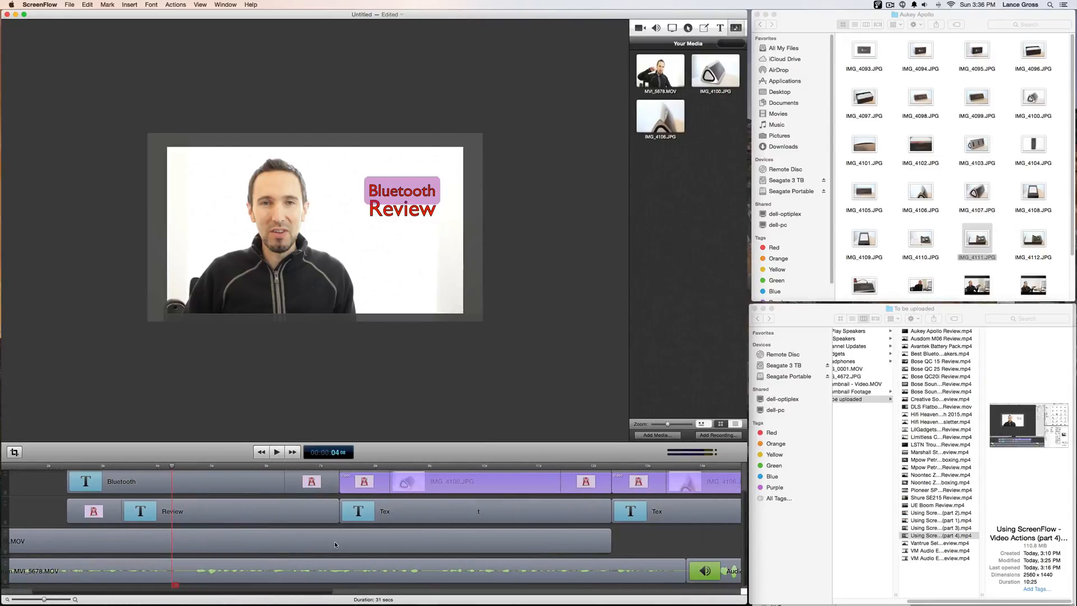